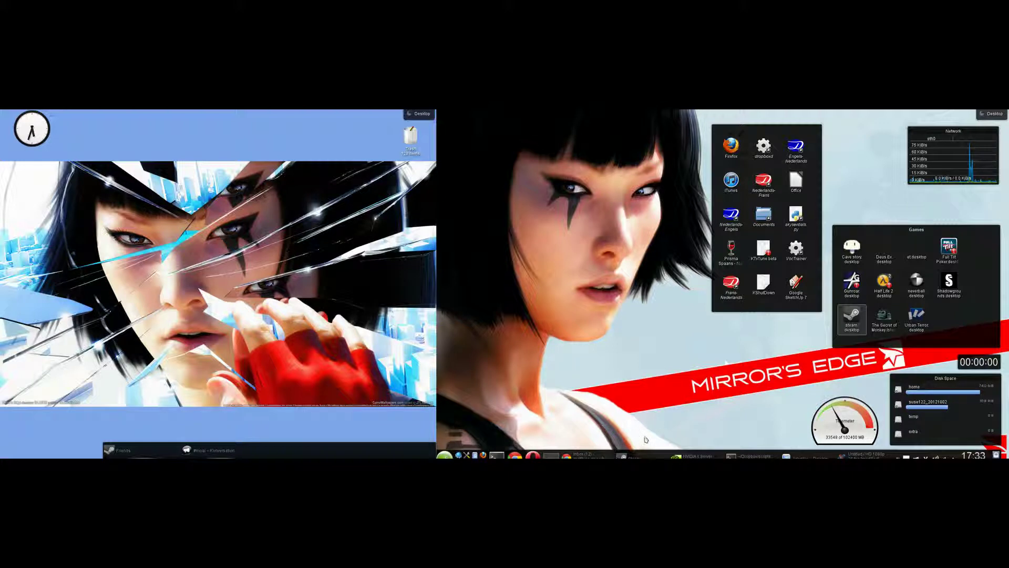
# - Bring up Steam, go to the game library and launch Rochard
pyautogui.click(631, 455)
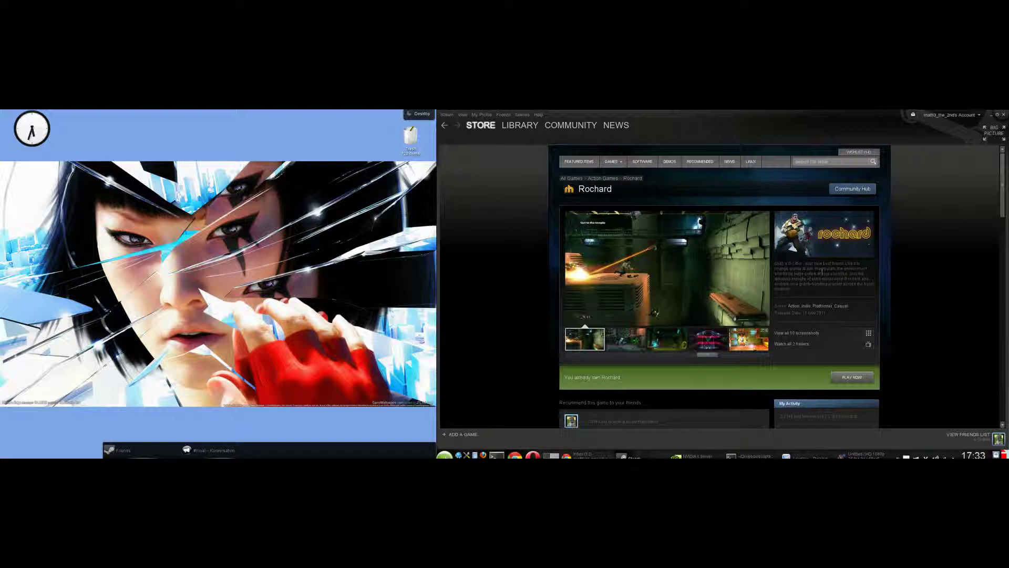
pyautogui.click(992, 115)
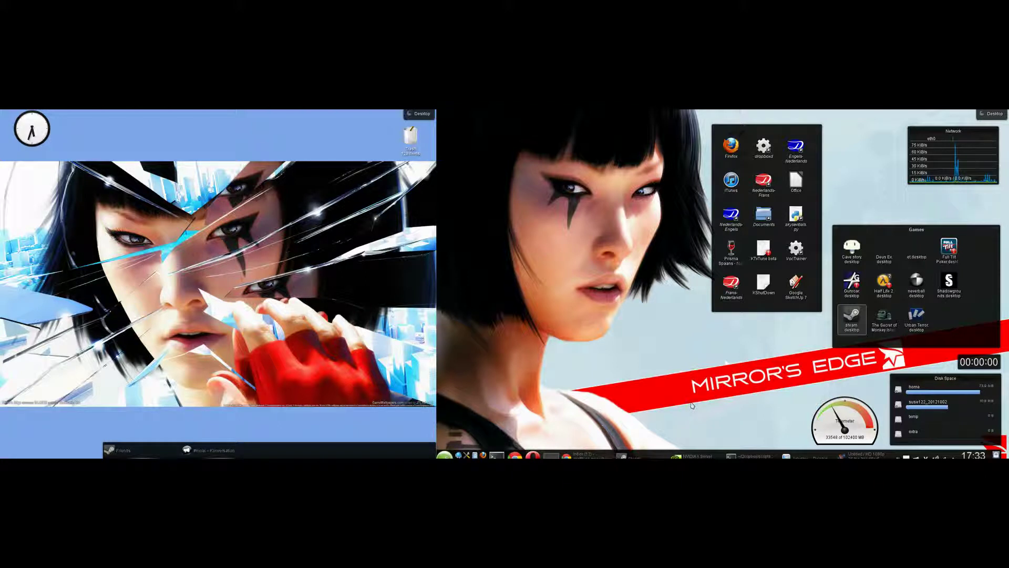
pyautogui.click(642, 455)
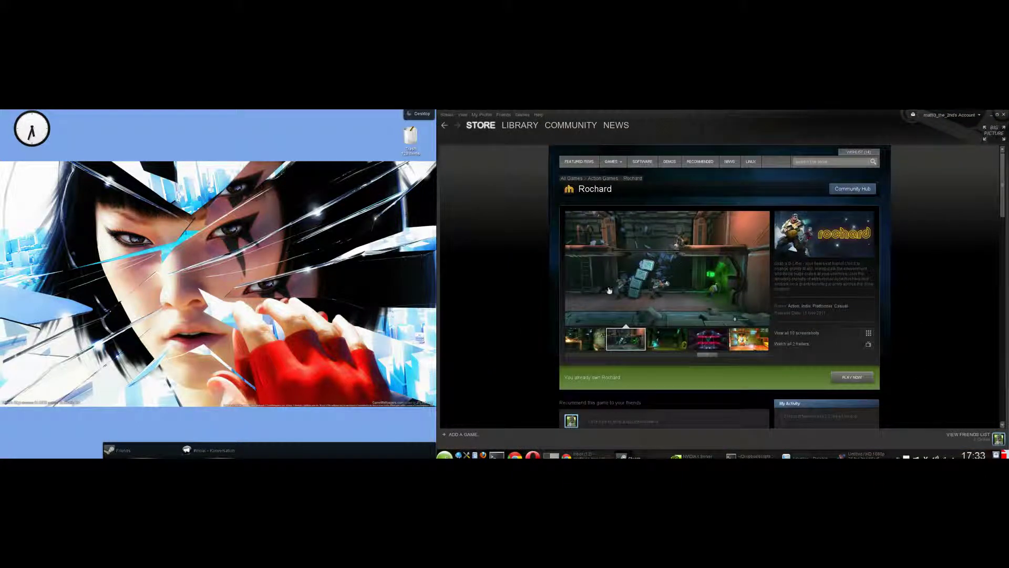
pyautogui.click(519, 126)
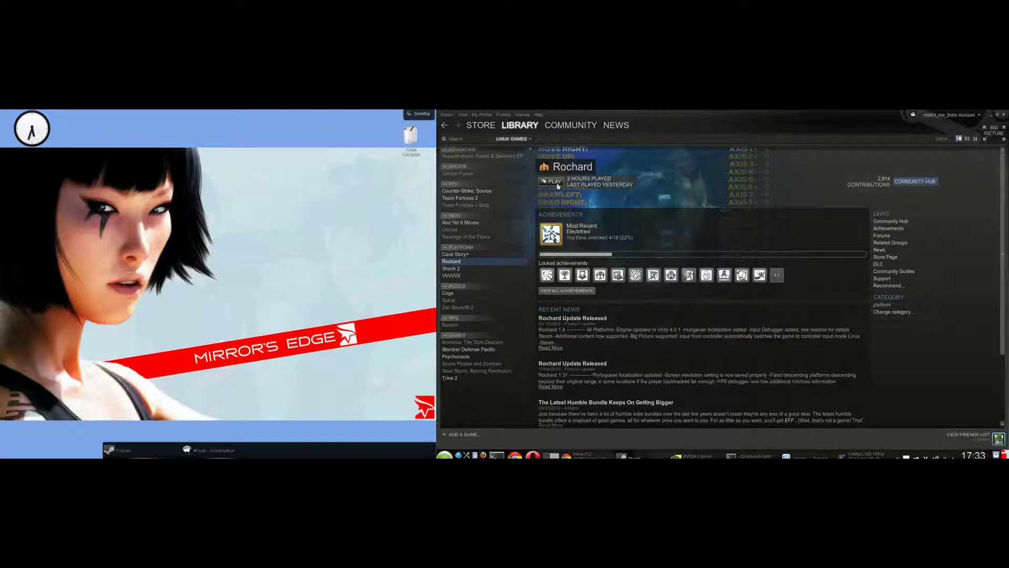
pyautogui.click(557, 182)
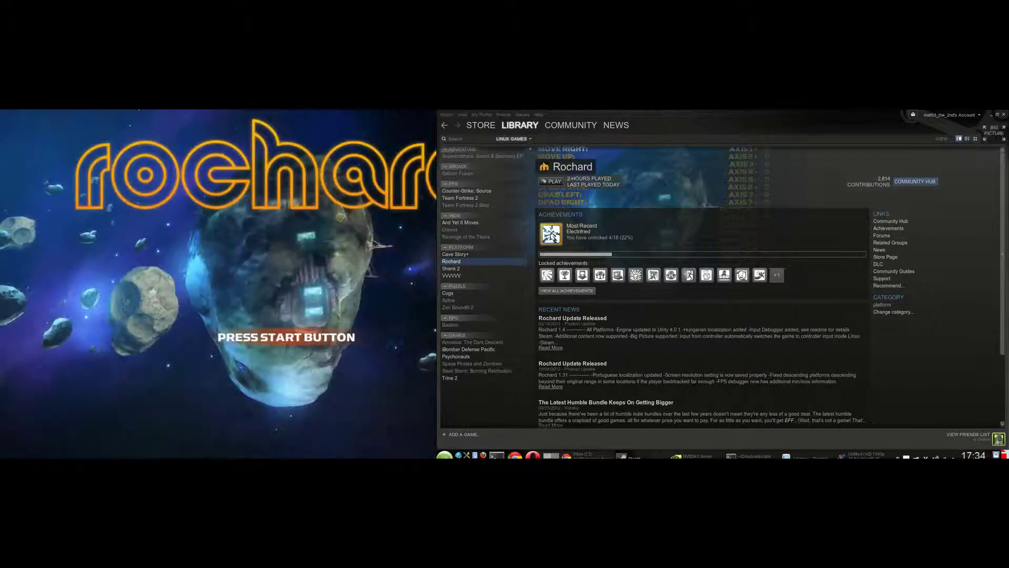
# - Get past the game's start screen and open the video settings in its options
pyautogui.press('Return')
pyautogui.press('Down')
pyautogui.press('Down')
pyautogui.press('Return')
pyautogui.press('Down')
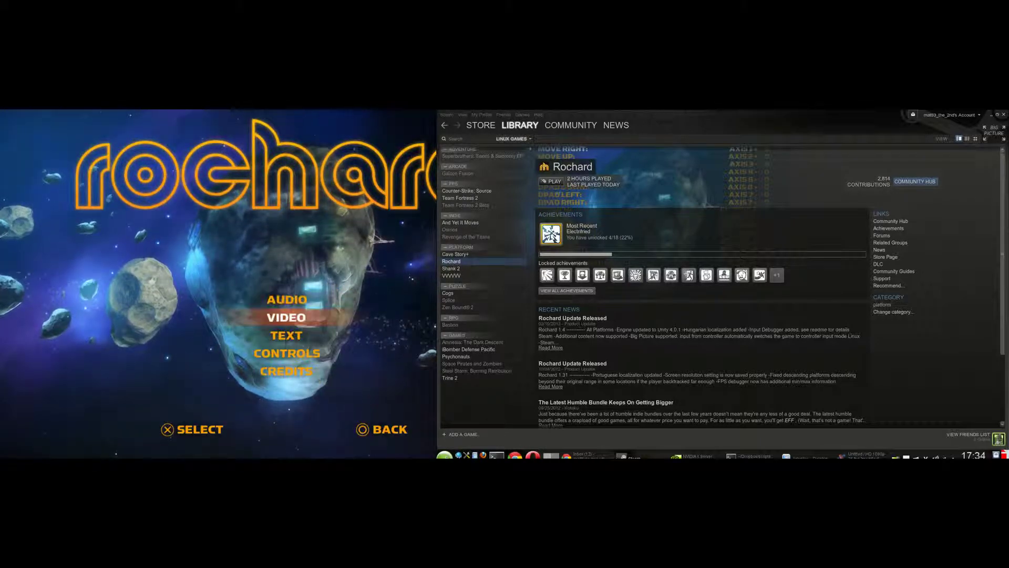
pyautogui.press('Return')
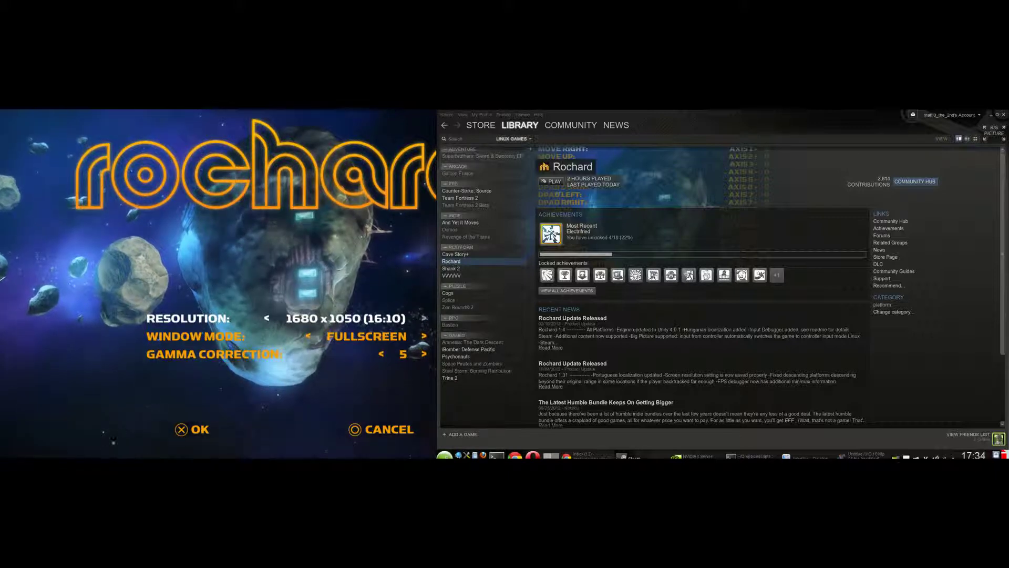
# - Set the game's window mode to Windowed and save the video settings
pyautogui.press('Down')
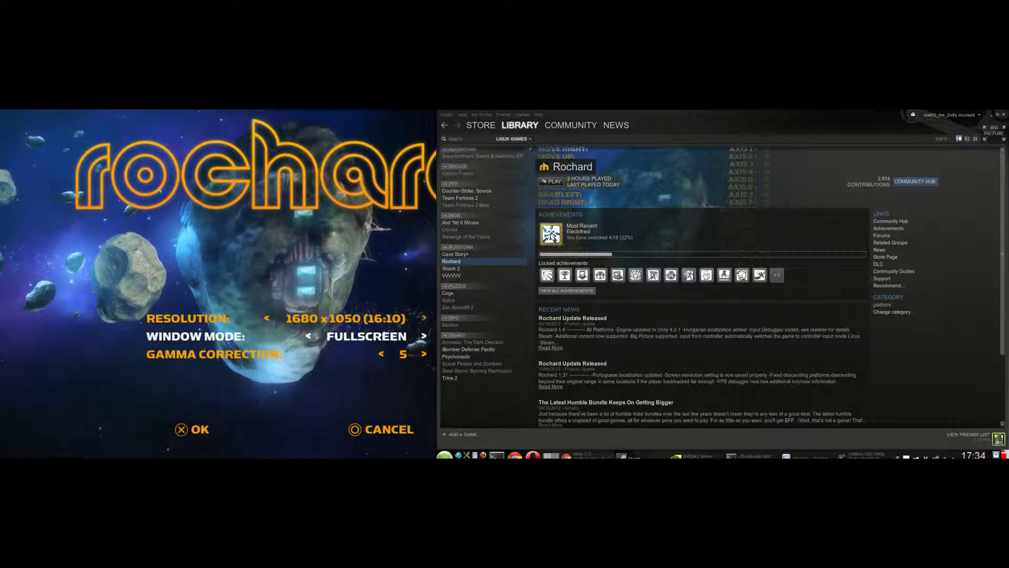
pyautogui.press('Right')
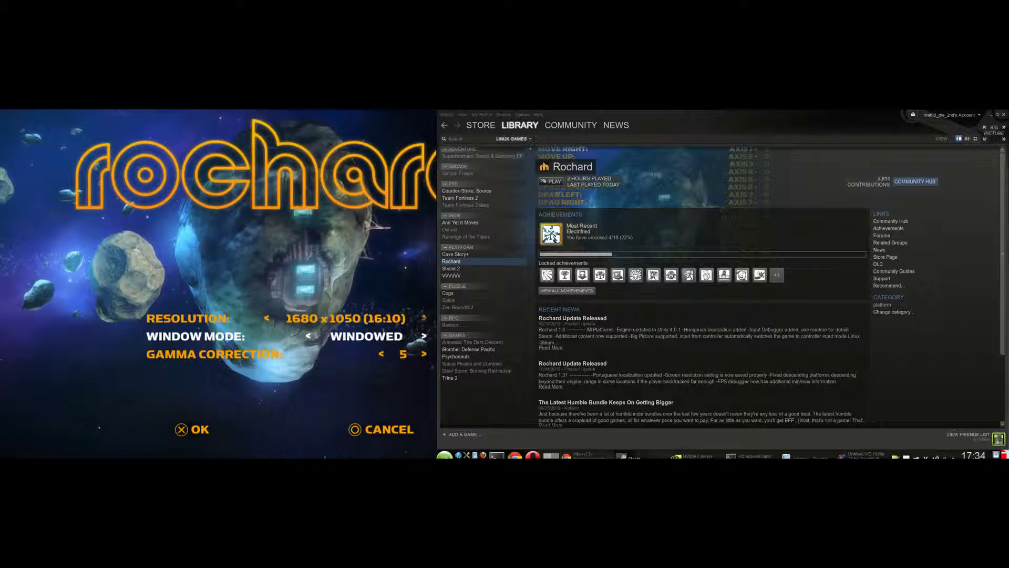
pyautogui.press('Down')
pyautogui.press('Up')
pyautogui.press('Up')
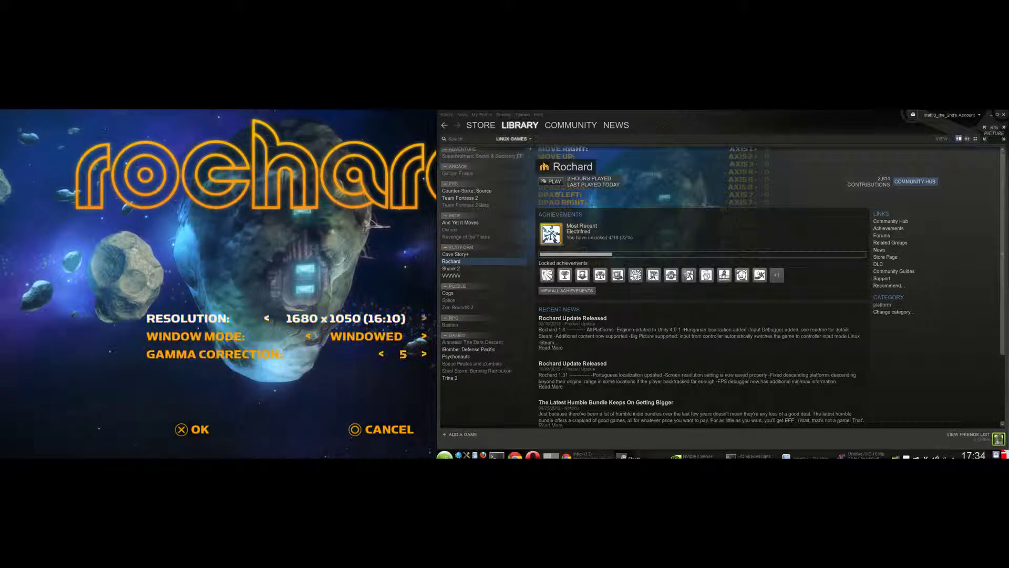
pyautogui.press('Return')
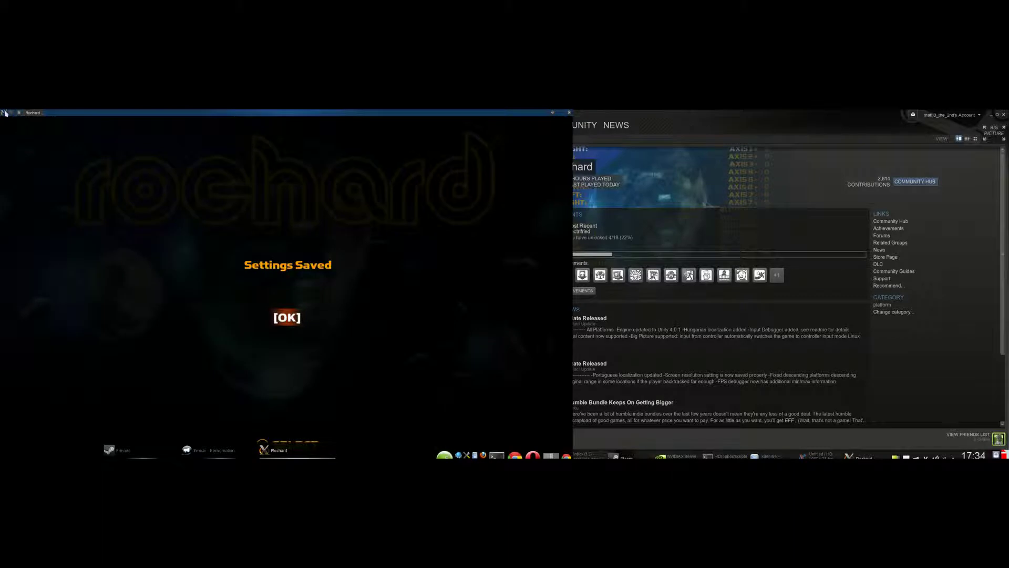
# - Open the window behaviour configuration from the Rochard window and start a new window rule
pyautogui.click(4, 112)
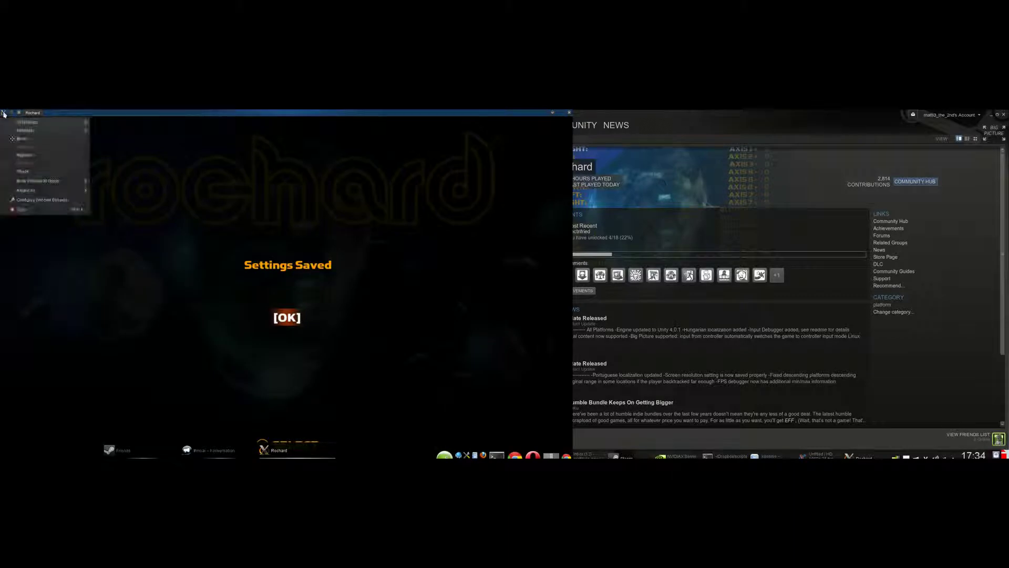
pyautogui.click(33, 202)
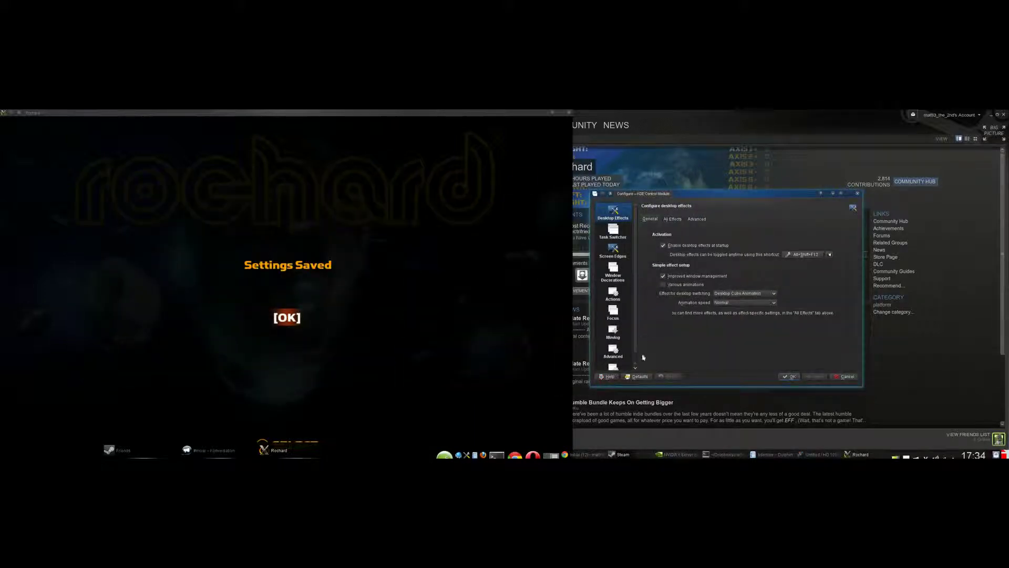
pyautogui.scroll(-1, 636, 335)
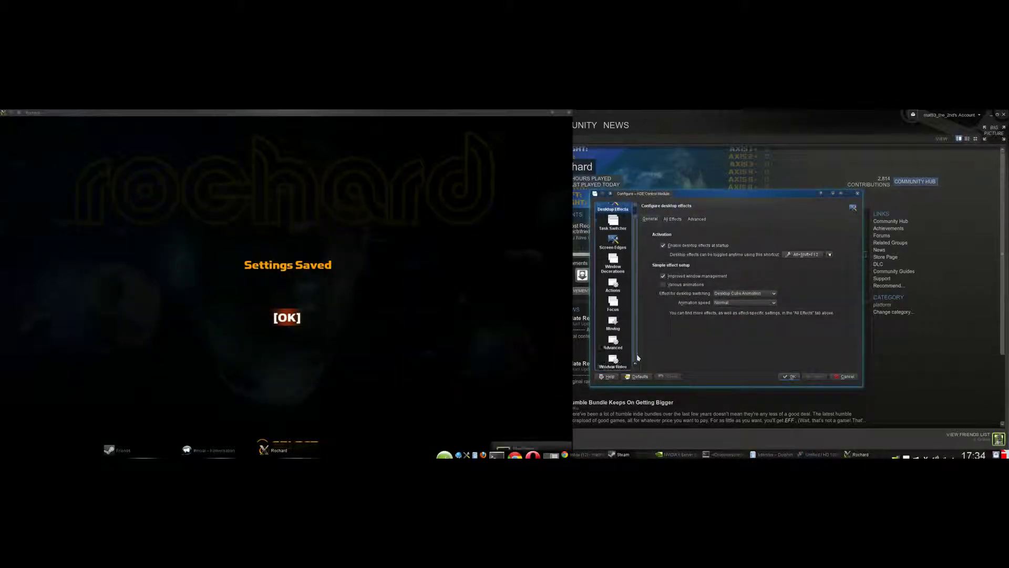
pyautogui.click(617, 363)
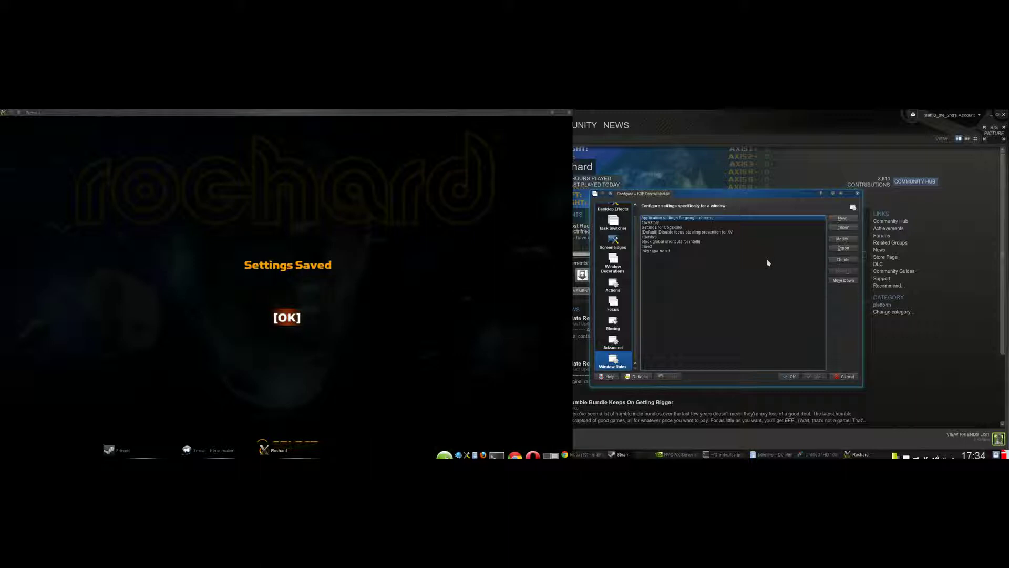
pyautogui.click(843, 219)
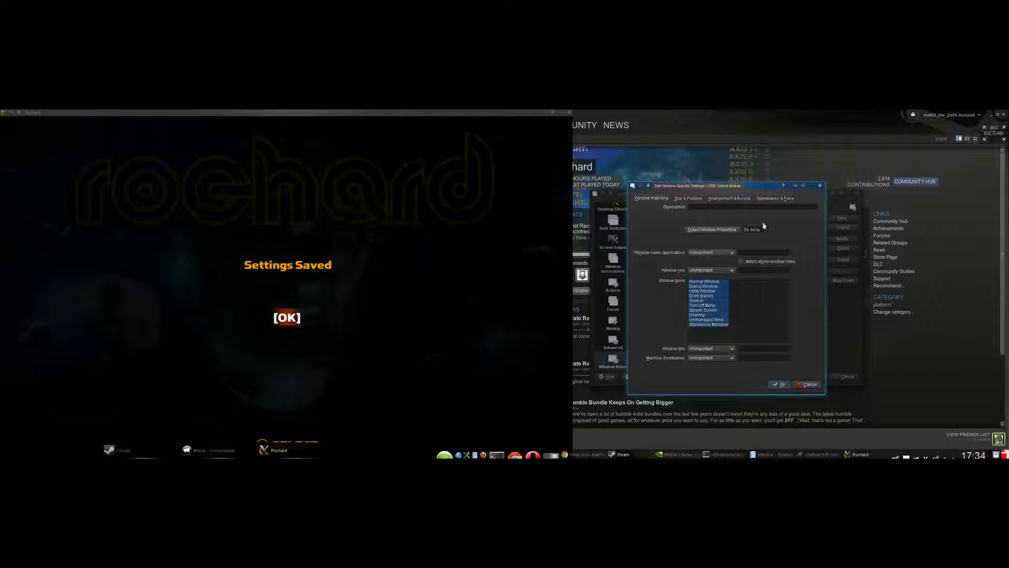
# - Lower the system volume to 62 %
pyautogui.press('XF86AudioLowerVolume')
pyautogui.press('XF86AudioLowerVolume')
pyautogui.press('XF86AudioLowerVolume')
pyautogui.press('XF86AudioLowerVolume')
pyautogui.press('XF86AudioLowerVolume')
pyautogui.press('XF86AudioLowerVolume')
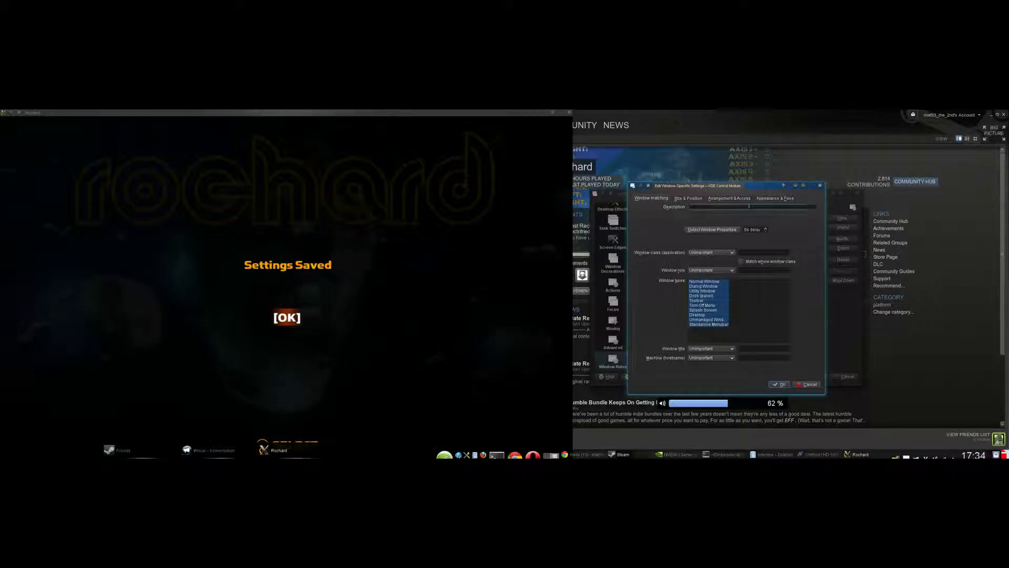
# - Describe the rule as "rochard" and detect the game window's properties, matching it by window title
pyautogui.click(749, 206)
pyautogui.write('rochard')
pyautogui.click(706, 230)
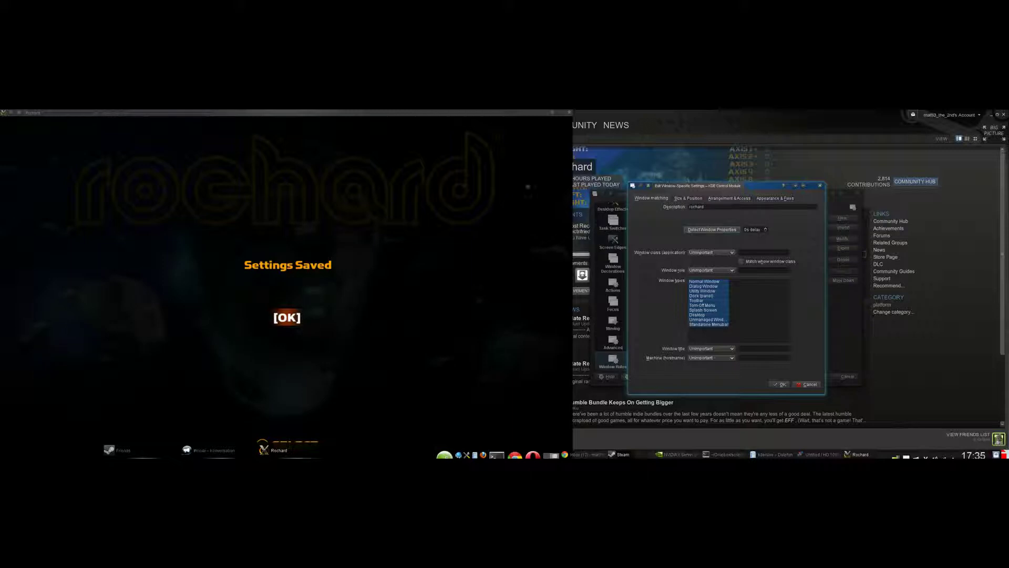
pyautogui.click(489, 173)
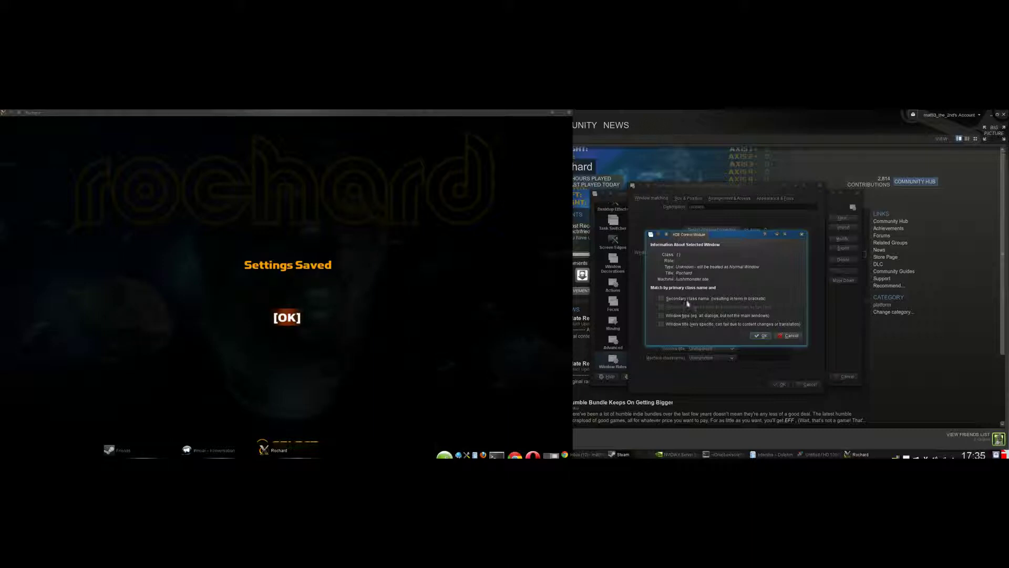
pyautogui.click(662, 324)
pyautogui.click(762, 335)
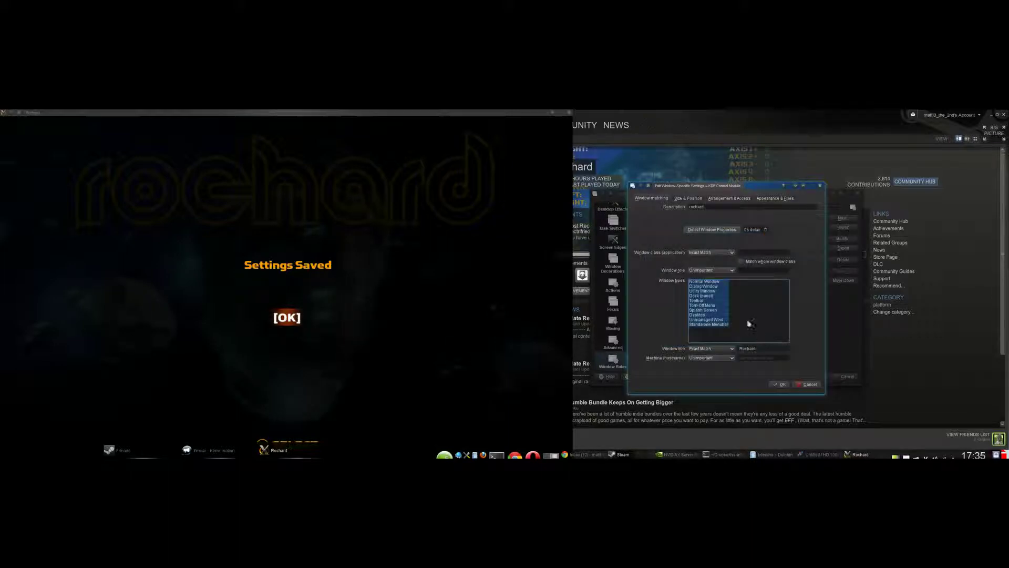
# - Make the rule force the window position to 1280,0, and save the rule and the window configuration
pyautogui.click(691, 201)
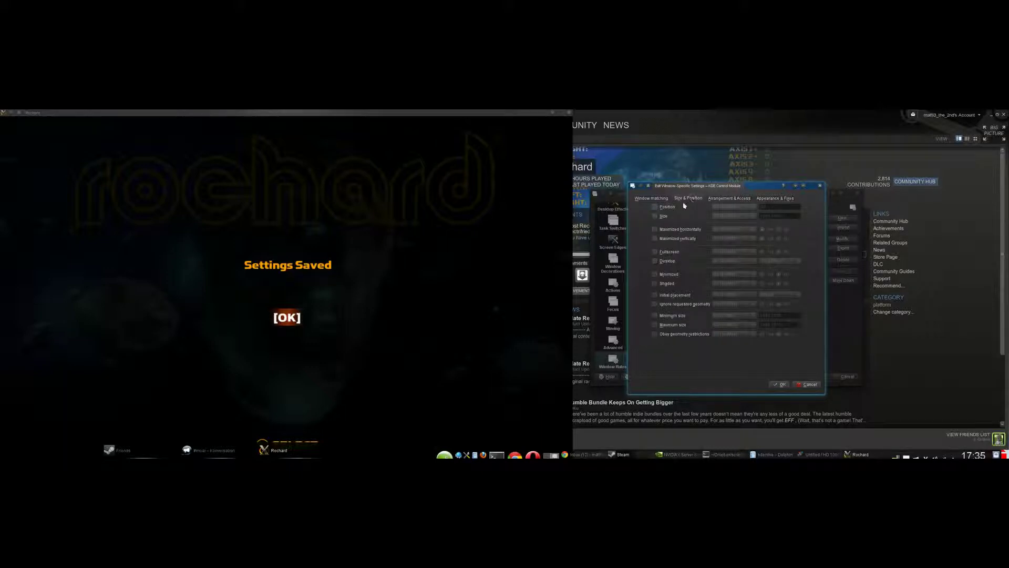
pyautogui.click(664, 208)
pyautogui.click(739, 207)
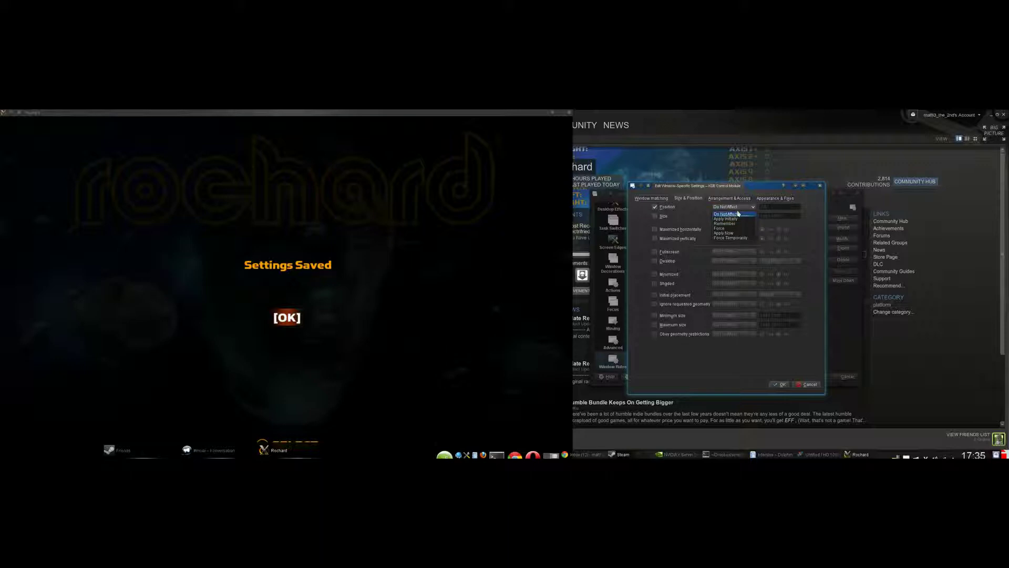
pyautogui.click(721, 228)
pyautogui.write('120')
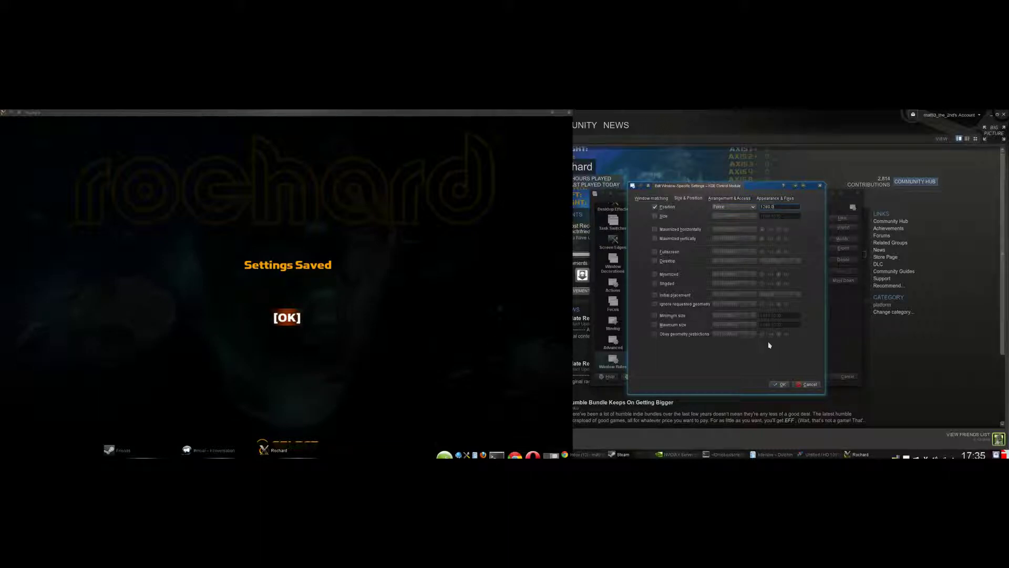
pyautogui.click(780, 386)
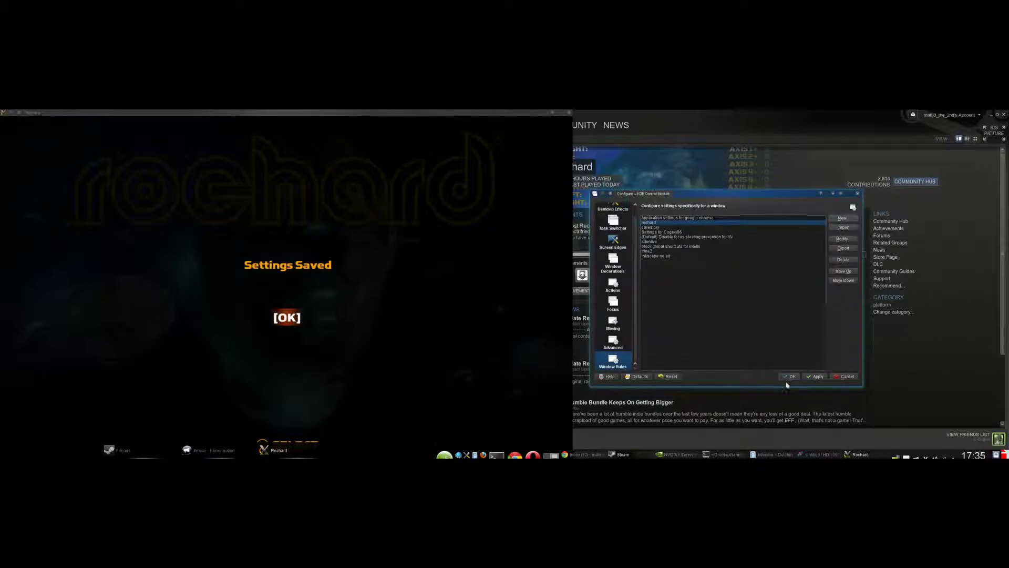
pyautogui.click(790, 378)
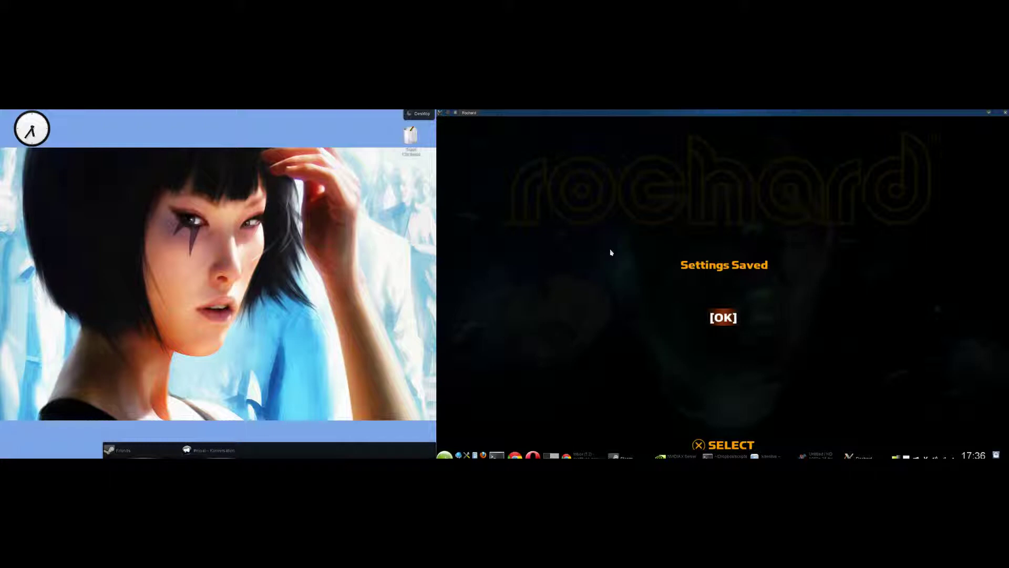
# - Dismiss the saved-settings notice and switch the game's window mode back to Fullscreen in the video settings
pyautogui.press('Return')
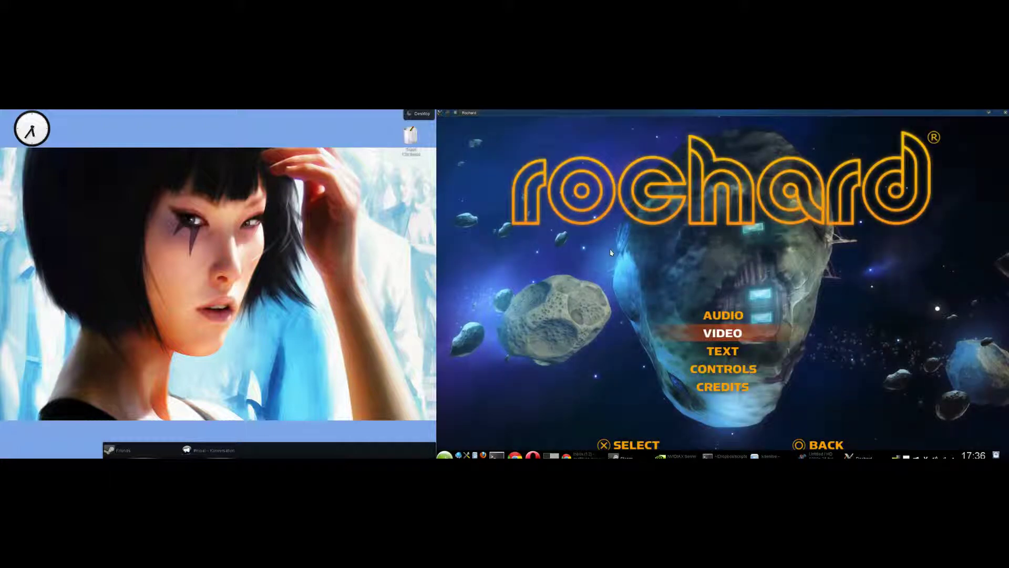
pyautogui.press('Return')
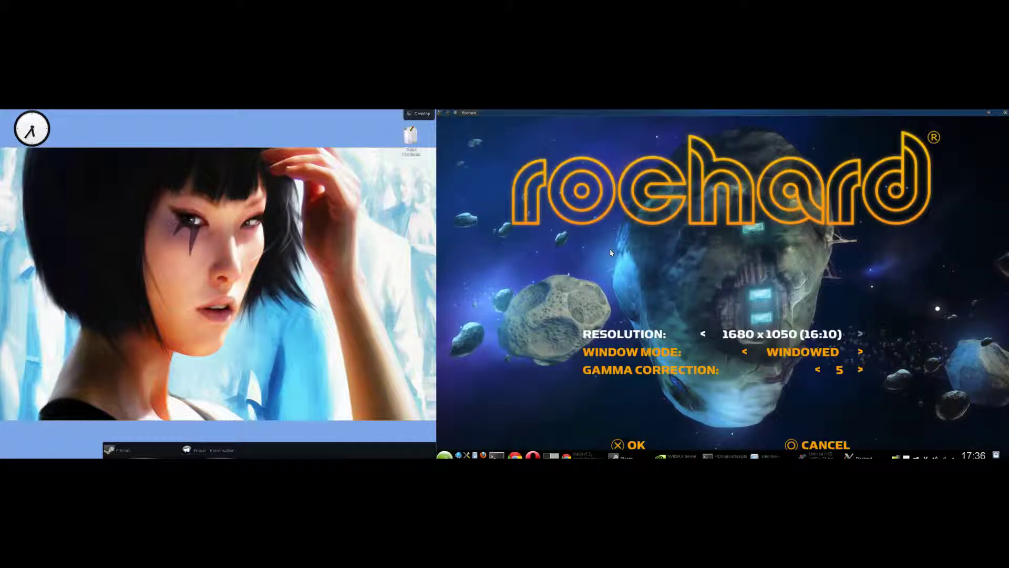
pyautogui.press('Right')
pyautogui.press('Return')
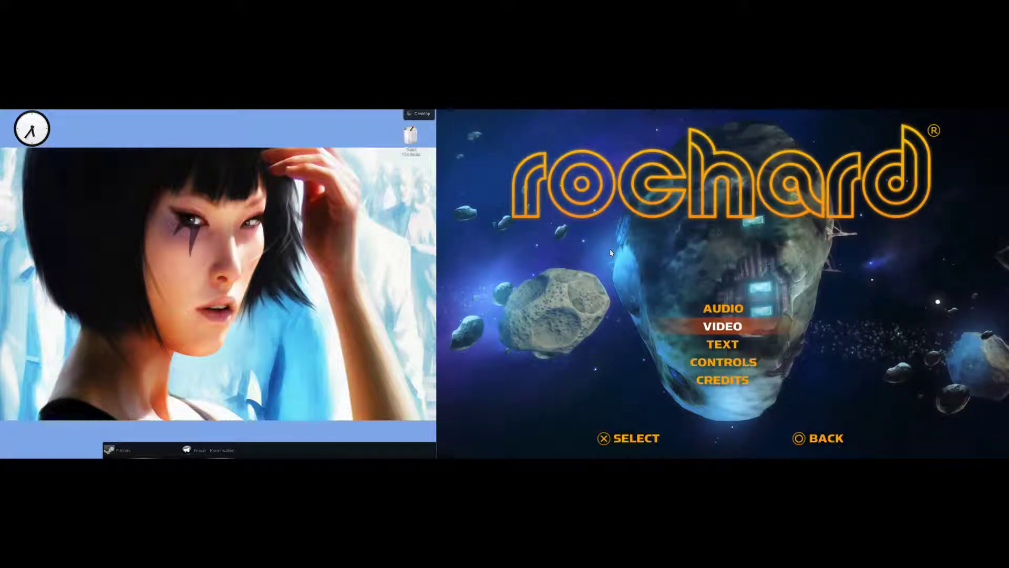
# - Exit the game through its main menu and relaunch Rochard from the Steam library
pyautogui.press('Down')
pyautogui.press('Down')
pyautogui.press('Down')
pyautogui.press('Escape')
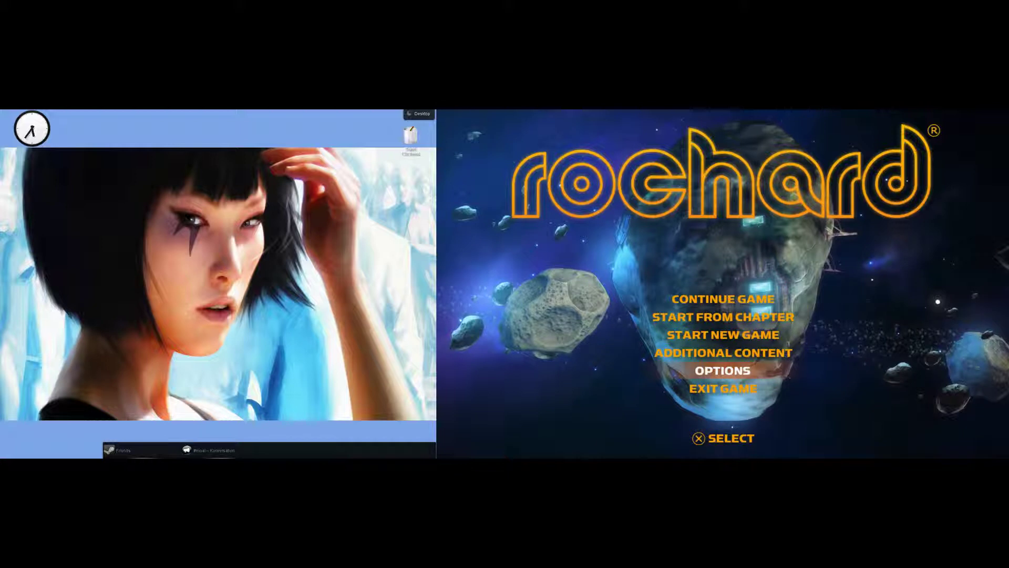
pyautogui.press('Down')
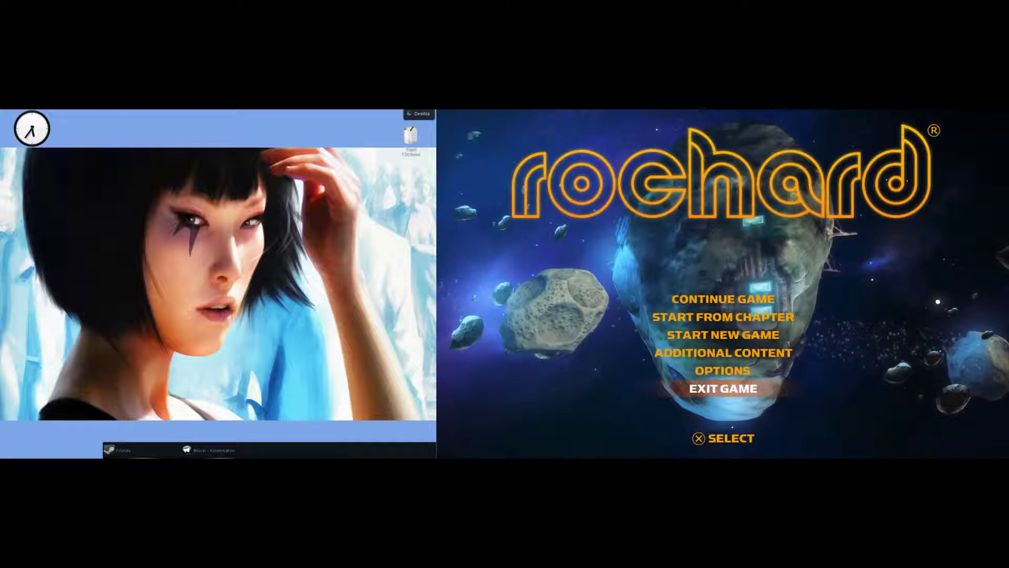
pyautogui.press('Return')
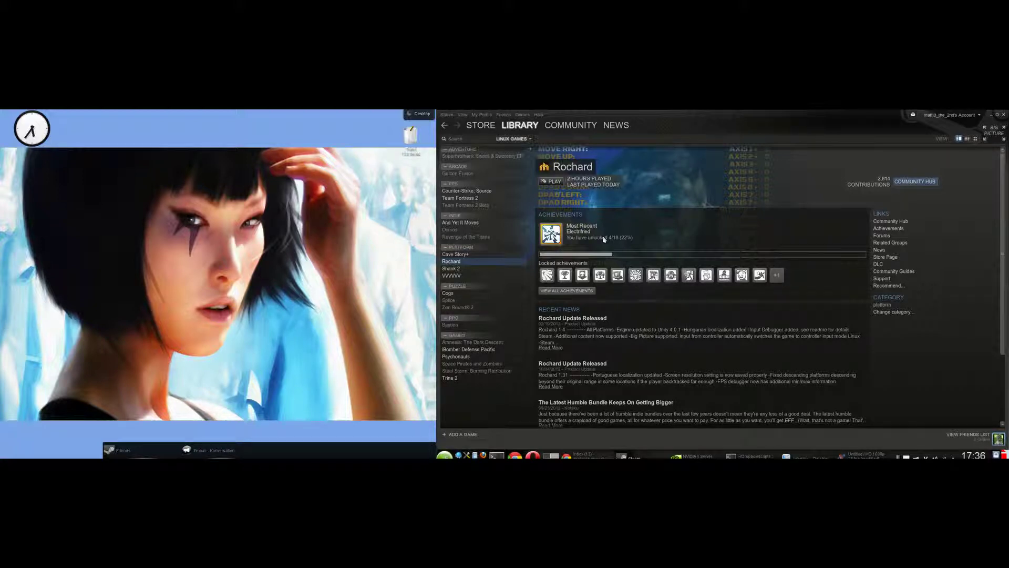
pyautogui.click(553, 183)
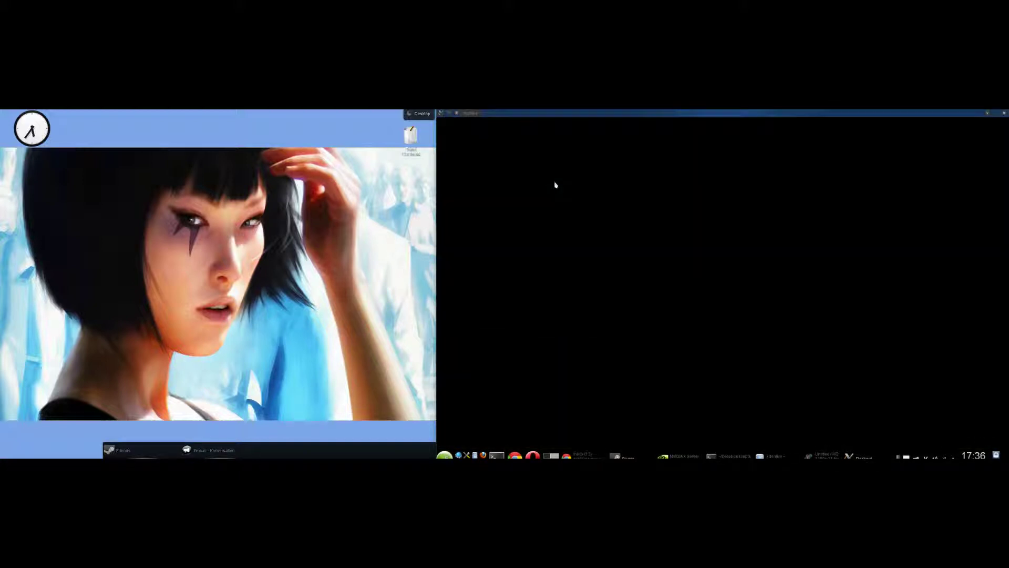